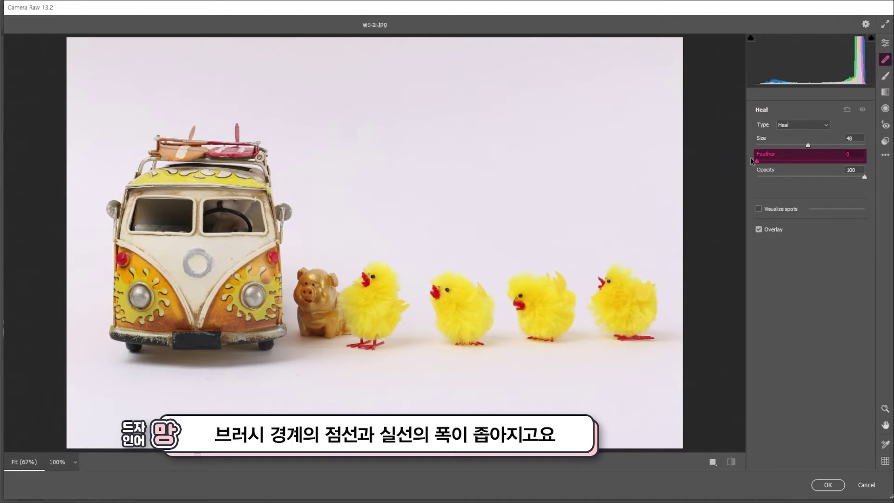
Configure the healing brush with the Heal type, feather 40 and opacity 100.
{"action": "left_click_drag", "start_coordinate": [806, 164], "coordinate": [865, 163]}
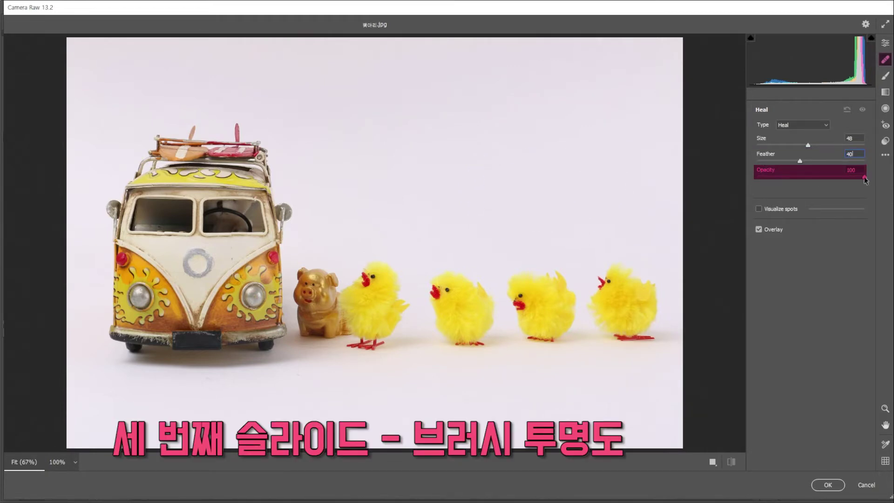
{"action": "left_click_drag", "start_coordinate": [868, 181], "coordinate": [850, 176]}
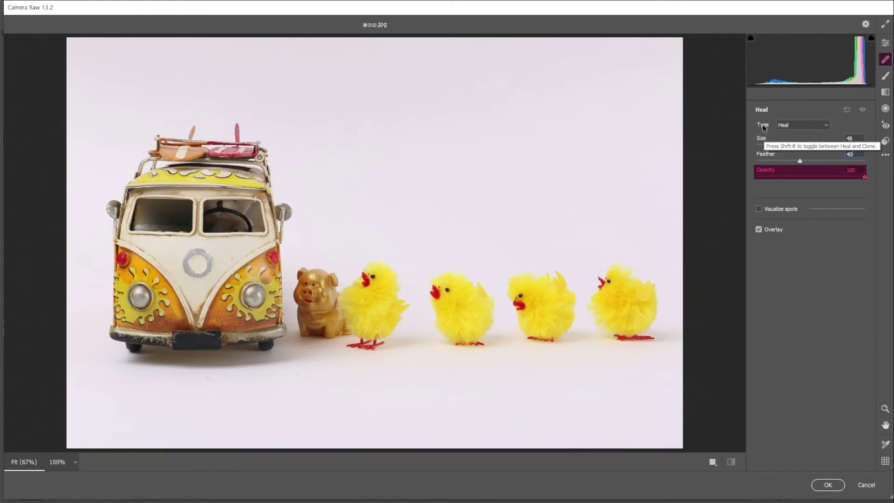
{"action": "left_click", "coordinate": [817, 129]}
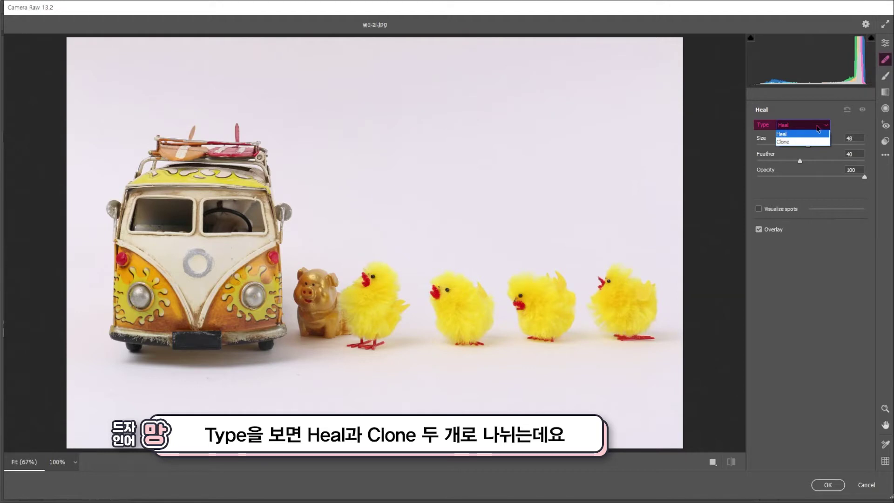
{"action": "left_click", "coordinate": [812, 134]}
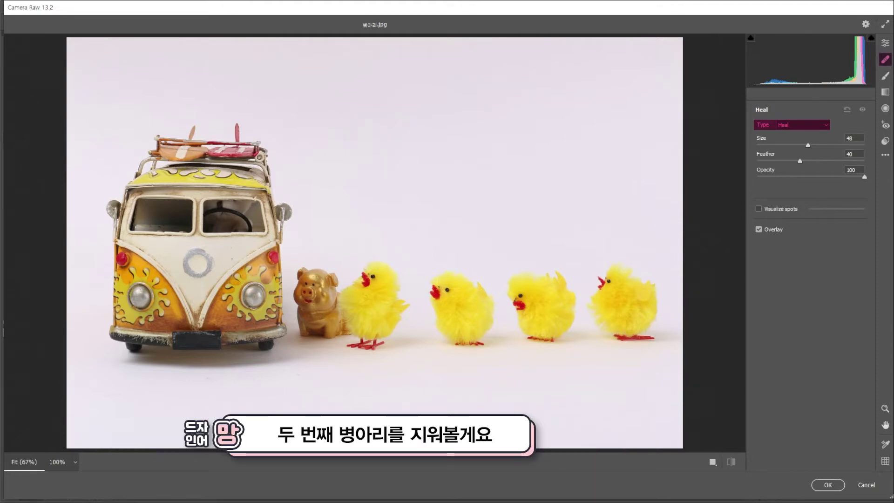
Reduce the brush size to 28, paint over the second chick, and move the source area to clean backdrop farther up.
{"action": "key", "text": "bracketleft"}
{"action": "key", "text": "bracketleft"}
{"action": "key", "text": "bracketleft"}
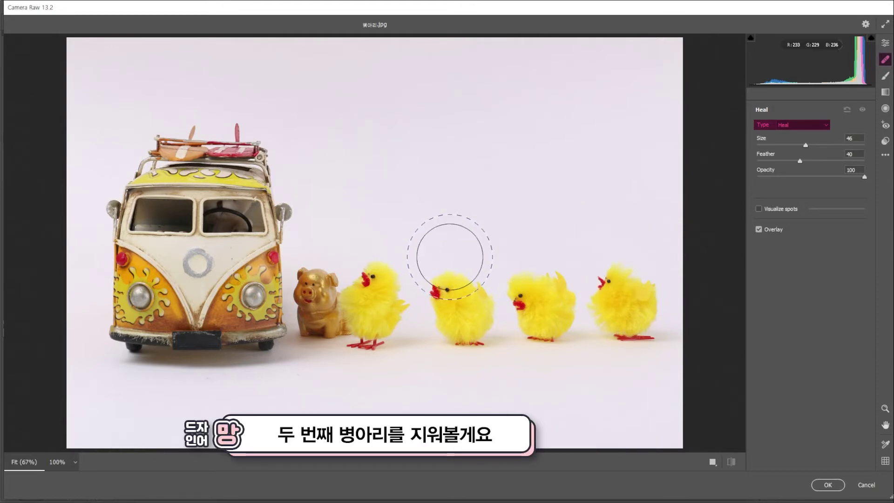
{"action": "key", "text": "bracketleft"}
{"action": "key", "text": "bracketleft"}
{"action": "key", "text": "bracketleft"}
{"action": "key", "text": "bracketleft"}
{"action": "key", "text": "bracketleft"}
{"action": "key", "text": "bracketleft"}
{"action": "key", "text": "bracketleft"}
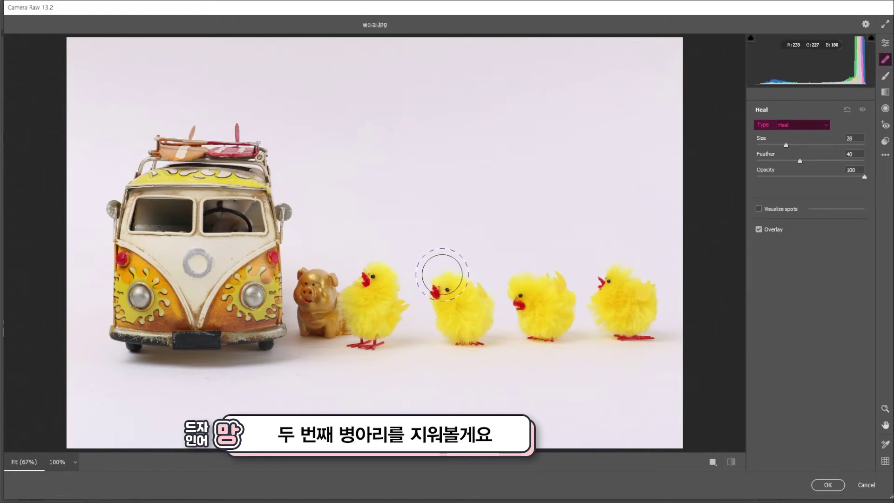
{"action": "mouse_move", "coordinate": [441, 272]}
{"action": "left_mouse_down"}
{"action": "mouse_move", "coordinate": [455, 335]}
{"action": "mouse_move", "coordinate": [471, 340]}
{"action": "mouse_move", "coordinate": [475, 301]}
{"action": "mouse_move", "coordinate": [452, 275]}
{"action": "left_mouse_up"}
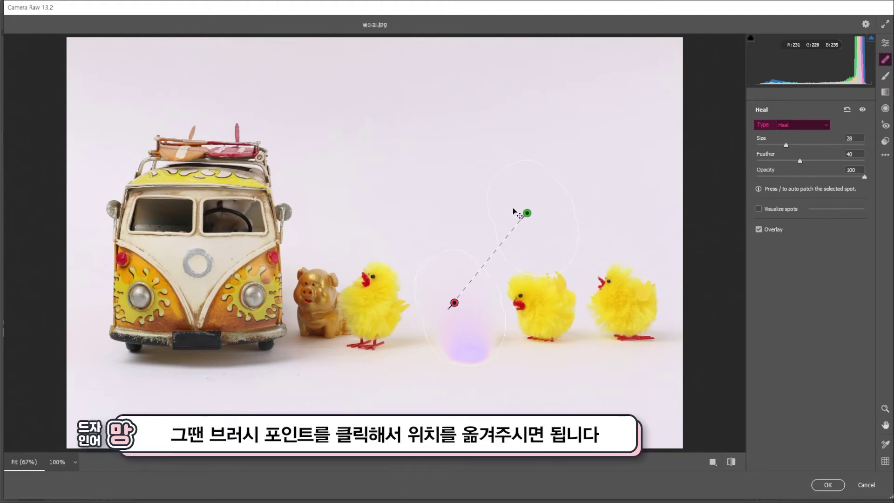
{"action": "left_click_drag", "start_coordinate": [529, 217], "coordinate": [524, 195]}
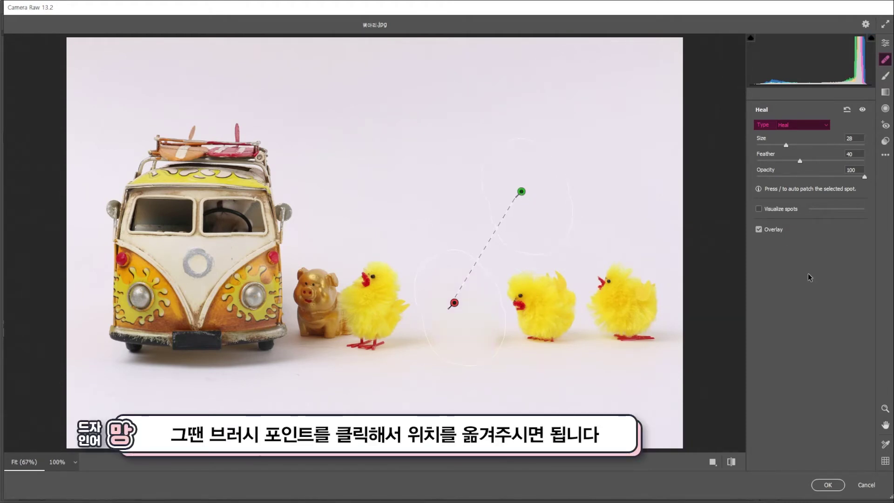
Reduce the brush size to 16 and heal the leftover traces and shadow where the second chick stood, using clean backdrop as the source.
{"action": "key", "text": "bracketleft"}
{"action": "key", "text": "bracketleft"}
{"action": "key", "text": "bracketleft"}
{"action": "key", "text": "bracketleft"}
{"action": "key", "text": "bracketleft"}
{"action": "key", "text": "bracketleft"}
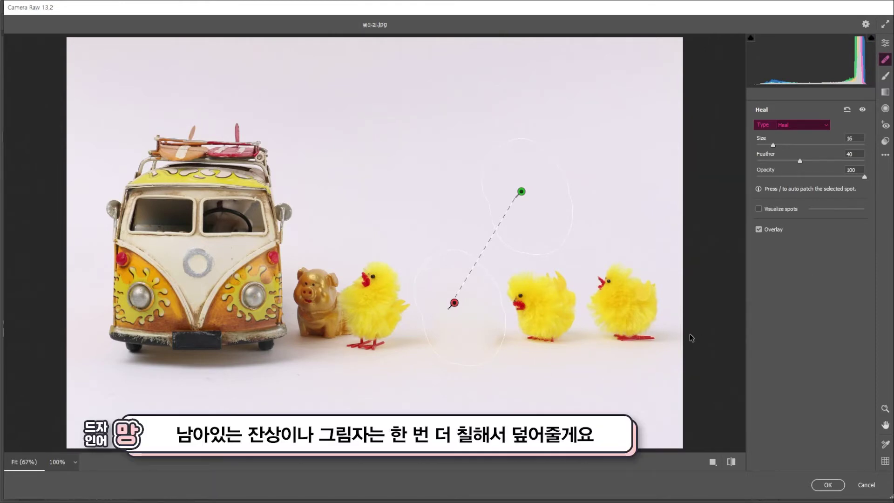
{"action": "mouse_move", "coordinate": [431, 257]}
{"action": "left_mouse_down"}
{"action": "mouse_move", "coordinate": [423, 278]}
{"action": "mouse_move", "coordinate": [440, 350]}
{"action": "mouse_move", "coordinate": [492, 349]}
{"action": "mouse_move", "coordinate": [495, 339]}
{"action": "mouse_move", "coordinate": [471, 331]}
{"action": "mouse_move", "coordinate": [444, 283]}
{"action": "mouse_move", "coordinate": [463, 283]}
{"action": "mouse_move", "coordinate": [482, 323]}
{"action": "left_mouse_up"}
{"action": "mouse_move", "coordinate": [574, 237]}
{"action": "left_mouse_down"}
{"action": "mouse_move", "coordinate": [573, 169]}
{"action": "mouse_move", "coordinate": [551, 135]}
{"action": "left_mouse_up"}
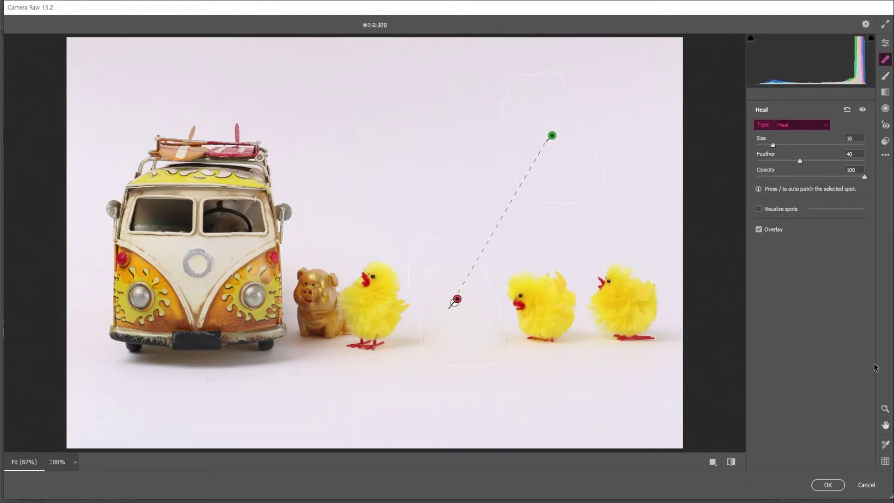
{"action": "left_click", "coordinate": [509, 351]}
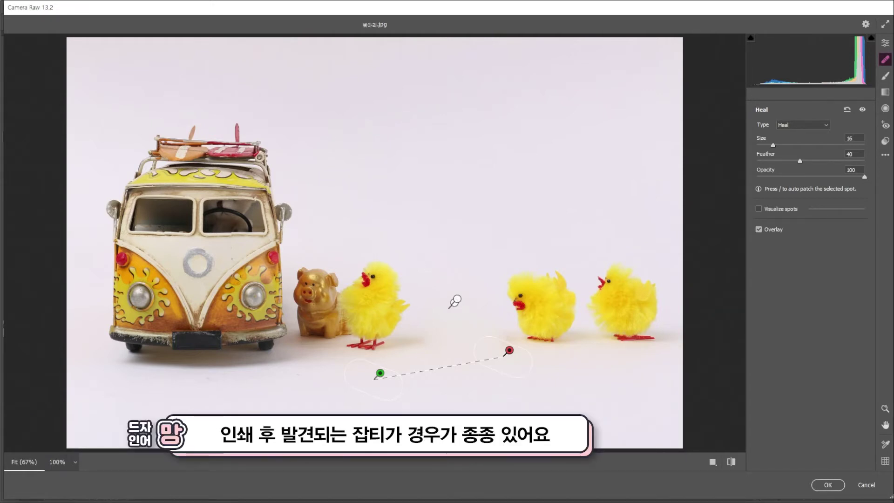
Turn on spot visualization and raise its threshold to bring out faint blemishes, keeping the Heal type.
{"action": "left_click", "coordinate": [759, 210]}
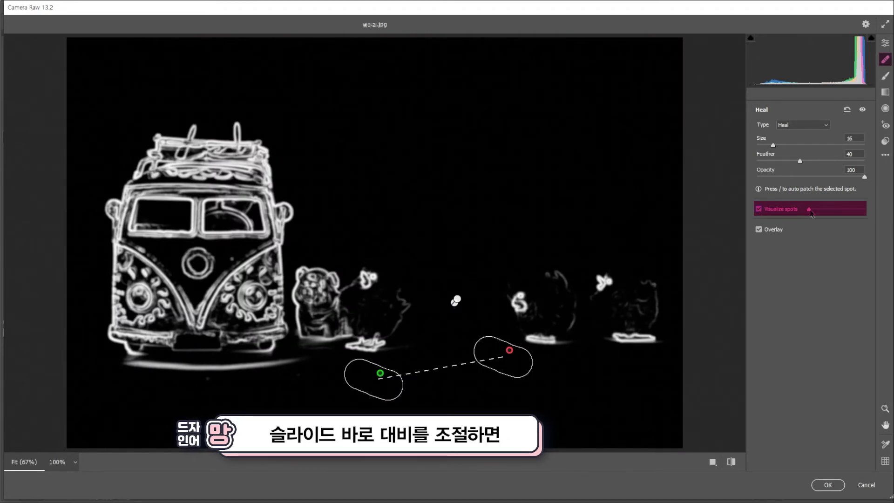
{"action": "left_click_drag", "start_coordinate": [809, 210], "coordinate": [833, 222]}
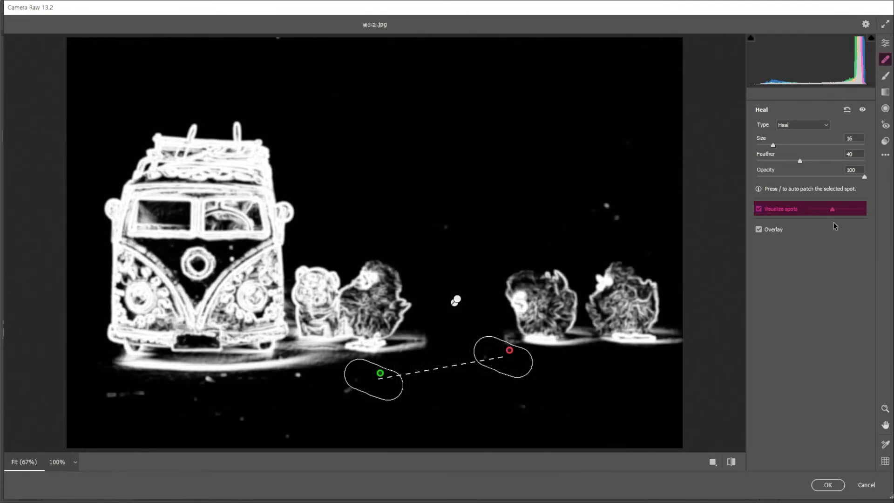
{"action": "left_click", "coordinate": [759, 210]}
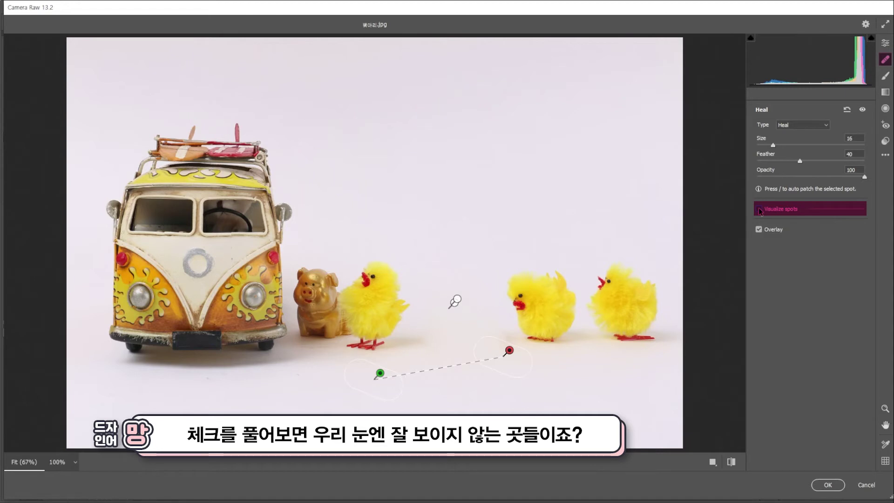
{"action": "left_click", "coordinate": [759, 209]}
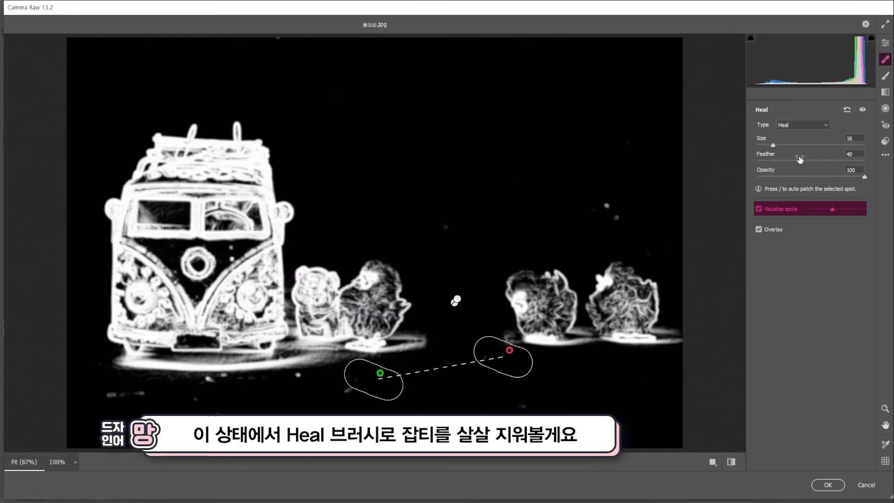
{"action": "left_click", "coordinate": [805, 125]}
{"action": "left_click", "coordinate": [793, 134]}
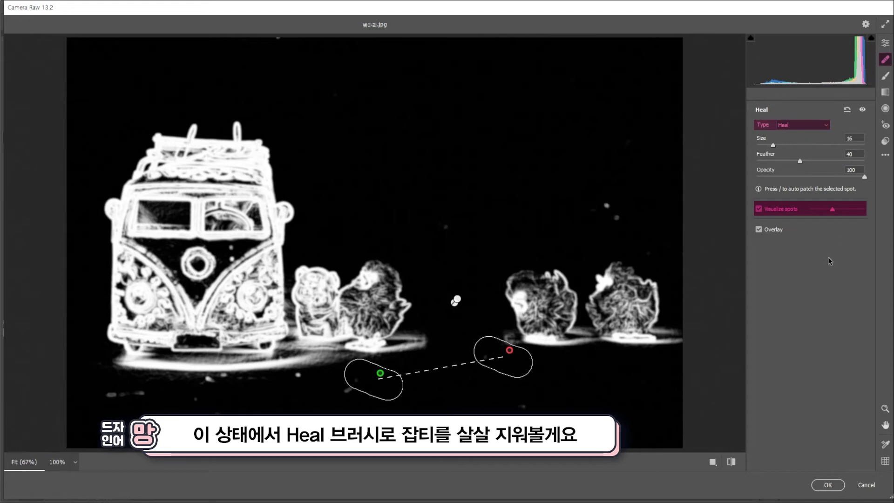
Heal the faint spots scattered across the backdrop and floor with a smaller brush.
{"action": "key", "text": "bracketleft"}
{"action": "left_click", "coordinate": [649, 253]}
{"action": "left_click", "coordinate": [486, 359]}
{"action": "left_click", "coordinate": [521, 408]}
{"action": "key", "text": "bracketleft"}
{"action": "left_click", "coordinate": [344, 376]}
{"action": "left_click", "coordinate": [298, 377]}
{"action": "left_click", "coordinate": [196, 401]}
{"action": "left_click", "coordinate": [217, 413]}
{"action": "left_click", "coordinate": [241, 418]}
{"action": "left_click", "coordinate": [286, 437]}
{"action": "left_click", "coordinate": [132, 388]}
Shrink the brush further and heal the two specks on the floor just below the van.
{"action": "key", "text": "bracketleft"}
{"action": "key", "text": "bracketleft"}
{"action": "key", "text": "bracketleft"}
{"action": "left_click", "coordinate": [207, 381]}
{"action": "left_click", "coordinate": [224, 380]}
Heal the small specks around the emblem on the van's front and turn off spot visualization.
{"action": "key", "text": "bracketright"}
{"action": "left_click", "coordinate": [231, 247]}
{"action": "left_click", "coordinate": [232, 258]}
{"action": "left_click", "coordinate": [172, 244]}
{"action": "key", "text": "bracketright"}
{"action": "left_click", "coordinate": [175, 271]}
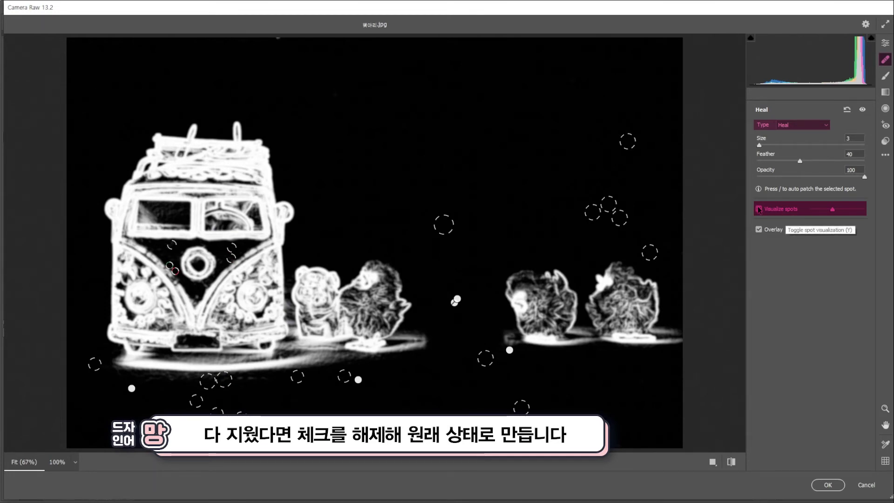
{"action": "left_click", "coordinate": [758, 209]}
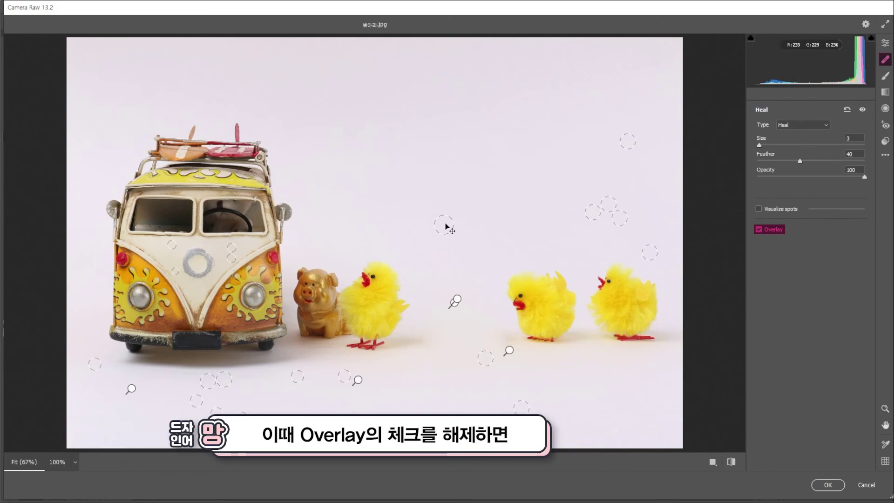
Hide the healing overlay, enlarge the brush to size 12, and heal the floor area between the chicks.
{"action": "left_click", "coordinate": [759, 230]}
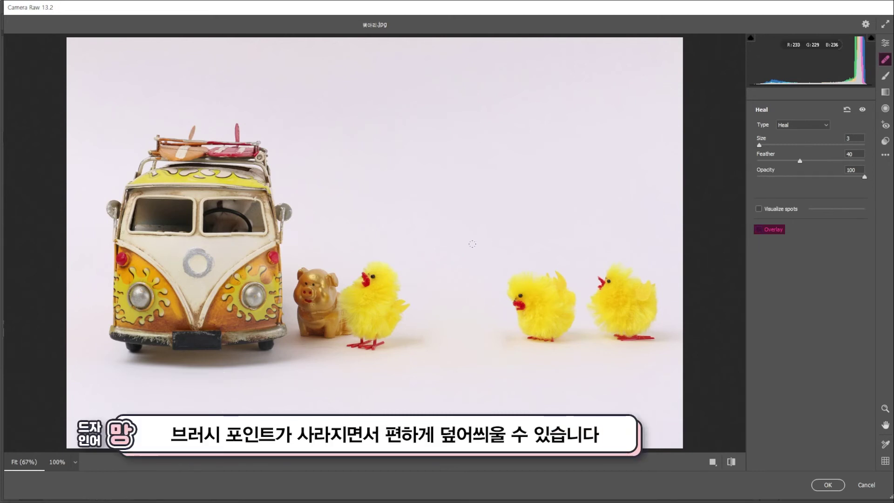
{"action": "key", "text": "bracketright"}
{"action": "key", "text": "bracketright"}
{"action": "key", "text": "bracketright"}
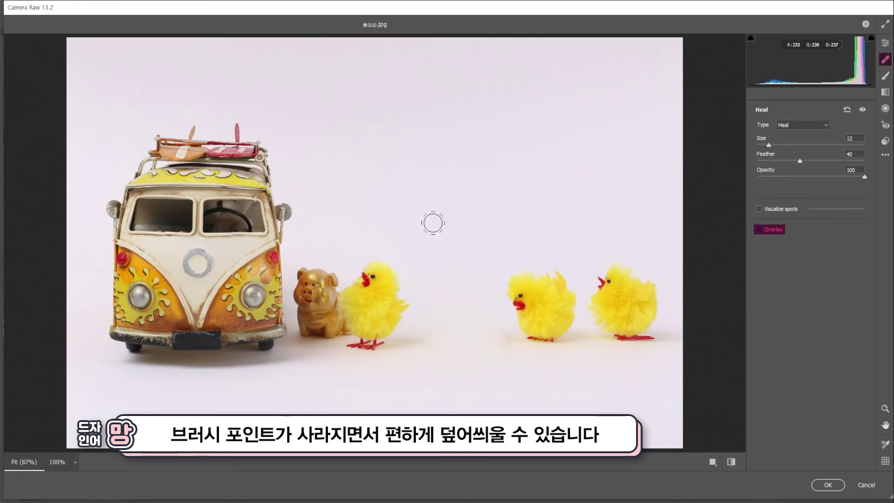
{"action": "left_click", "coordinate": [477, 381]}
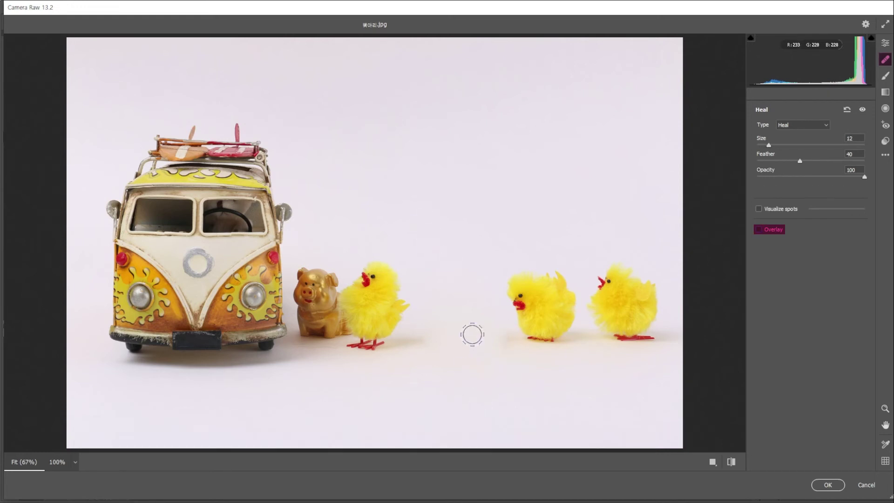
Enlarge the brush to size 22 and remove the round emblem from the van's front.
{"action": "key", "text": "bracketright"}
{"action": "key", "text": "bracketright"}
{"action": "key", "text": "bracketright"}
{"action": "left_click", "coordinate": [198, 263]}
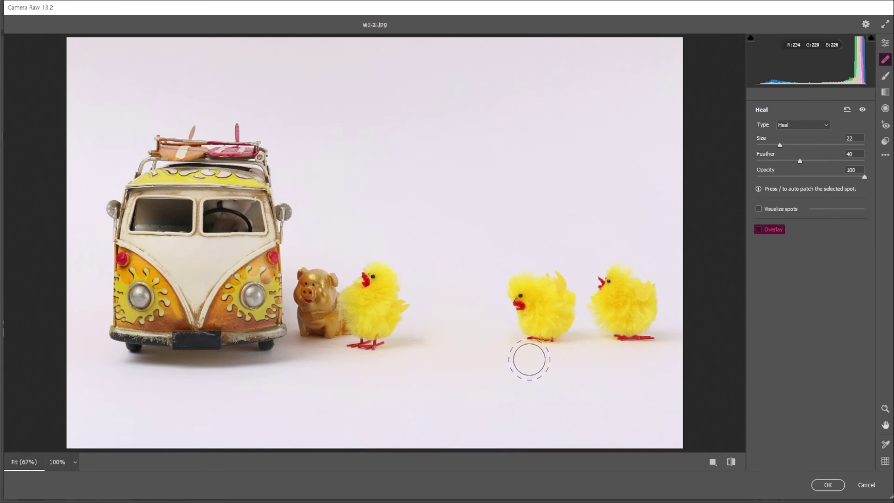
Heal the shadow beside the first chick, show the overlay again, and move the patch's source point upward to clear the color bleed.
{"action": "left_click", "coordinate": [424, 344]}
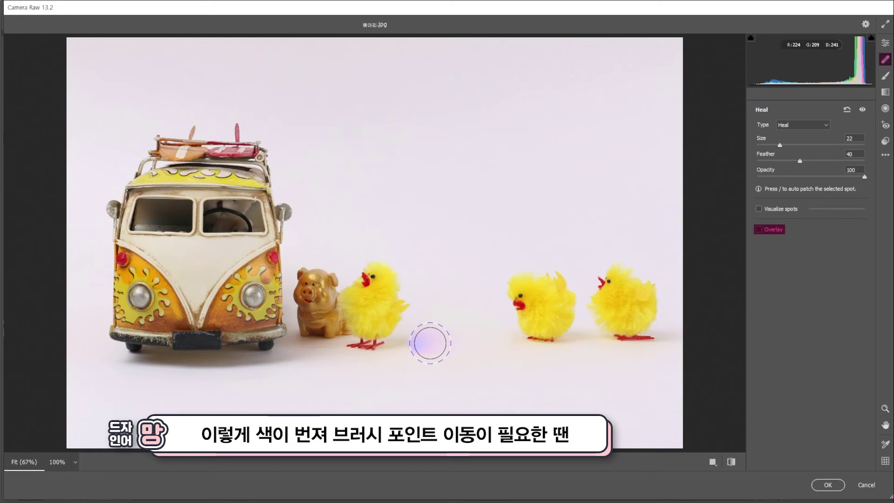
{"action": "left_click", "coordinate": [759, 230]}
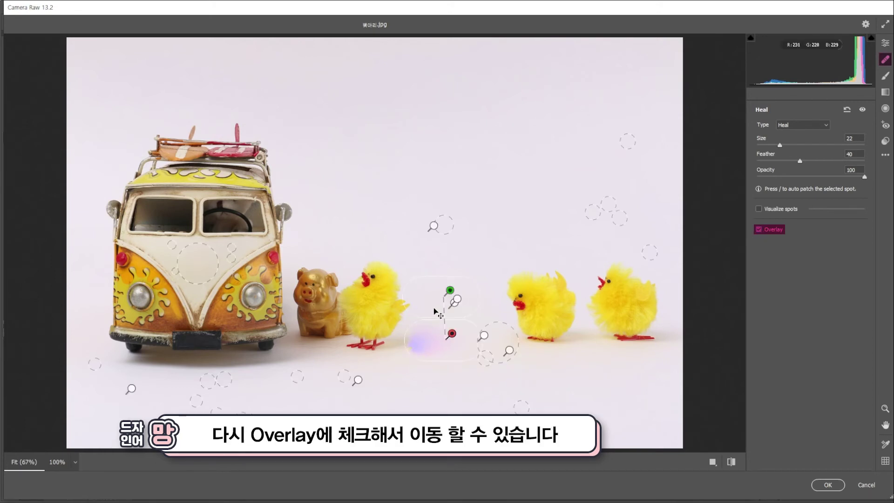
{"action": "left_click_drag", "start_coordinate": [438, 286], "coordinate": [447, 269]}
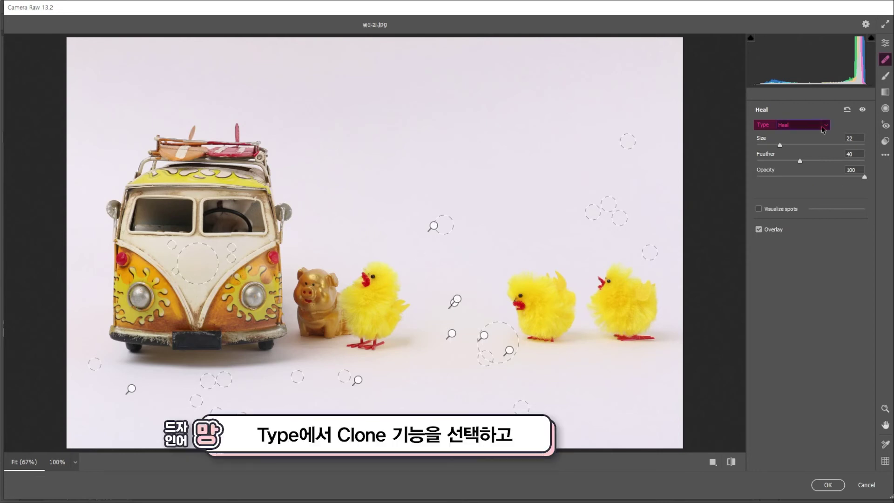
Set the brush type to Clone and paint over the last chick to replace it with a copy of the neighboring chick.
{"action": "left_click", "coordinate": [793, 125]}
{"action": "left_click", "coordinate": [805, 142]}
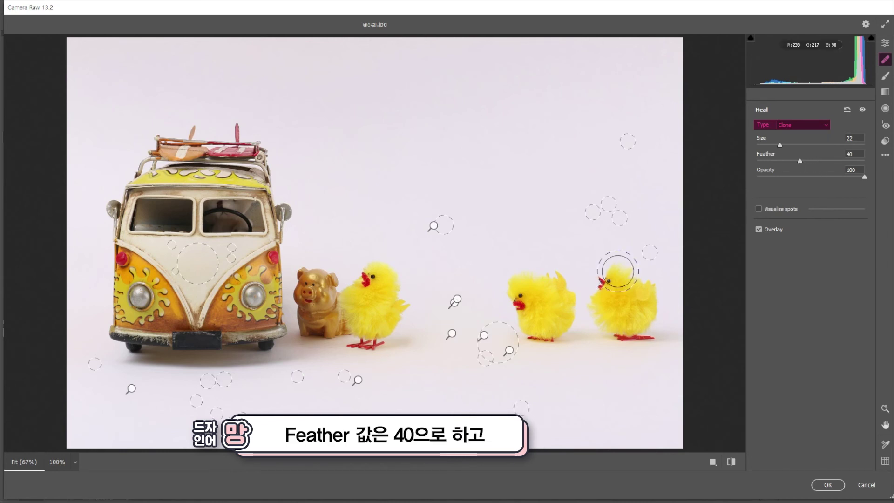
{"action": "mouse_move", "coordinate": [617, 271]}
{"action": "left_mouse_down"}
{"action": "mouse_move", "coordinate": [603, 295]}
{"action": "mouse_move", "coordinate": [613, 305]}
{"action": "mouse_move", "coordinate": [614, 337]}
{"action": "mouse_move", "coordinate": [638, 335]}
{"action": "mouse_move", "coordinate": [648, 294]}
{"action": "mouse_move", "coordinate": [630, 269]}
{"action": "mouse_move", "coordinate": [637, 310]}
{"action": "left_mouse_up"}
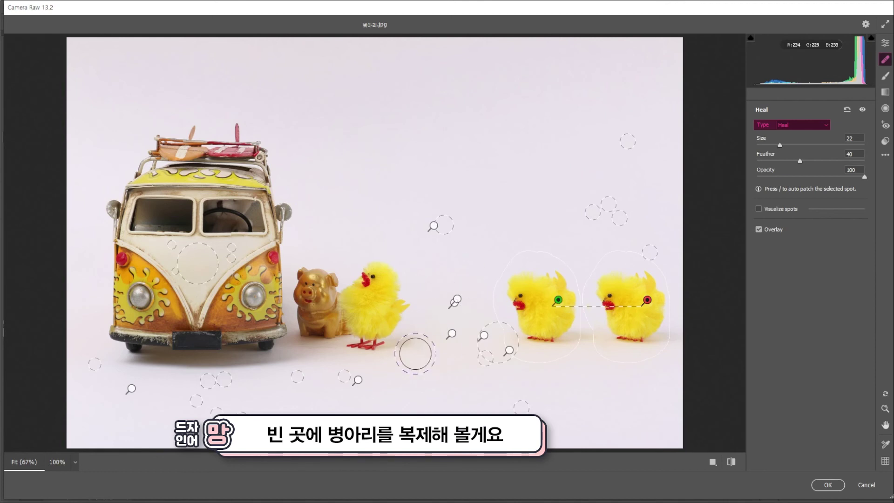
Paint over the empty gap with the Heal type and move its source onto the last chick, aligning the copy with the row.
{"action": "mouse_move", "coordinate": [454, 285]}
{"action": "left_mouse_down"}
{"action": "mouse_move", "coordinate": [438, 352]}
{"action": "mouse_move", "coordinate": [472, 360]}
{"action": "mouse_move", "coordinate": [486, 338]}
{"action": "mouse_move", "coordinate": [466, 275]}
{"action": "left_mouse_up"}
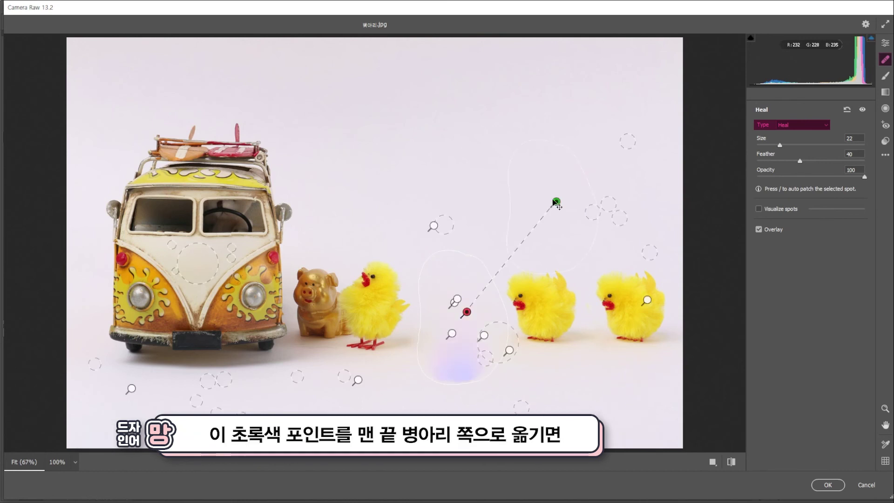
{"action": "mouse_move", "coordinate": [556, 203]}
{"action": "left_mouse_down"}
{"action": "mouse_move", "coordinate": [629, 280]}
{"action": "mouse_move", "coordinate": [632, 298]}
{"action": "left_mouse_up"}
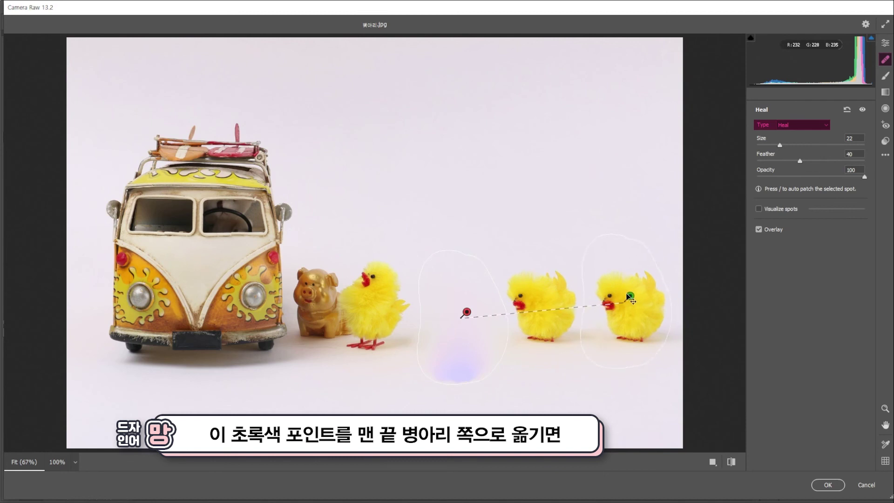
{"action": "left_click_drag", "start_coordinate": [631, 298], "coordinate": [631, 298]}
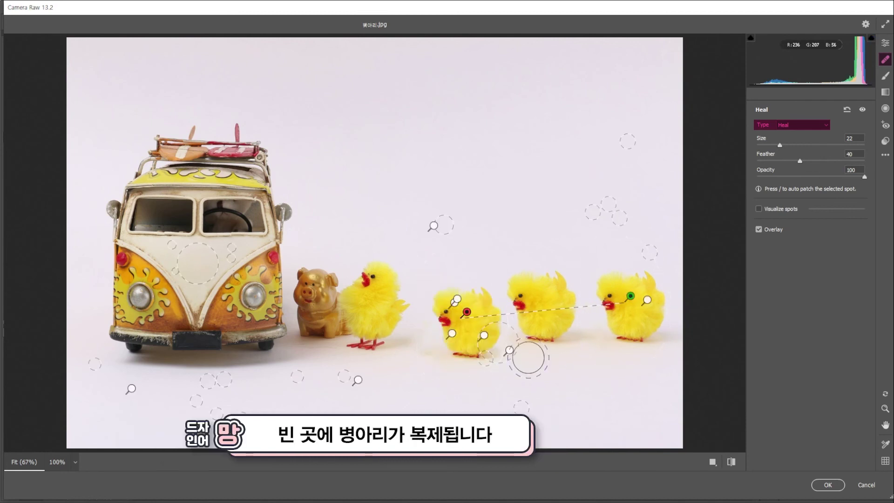
{"action": "left_click_drag", "start_coordinate": [633, 277], "coordinate": [636, 286]}
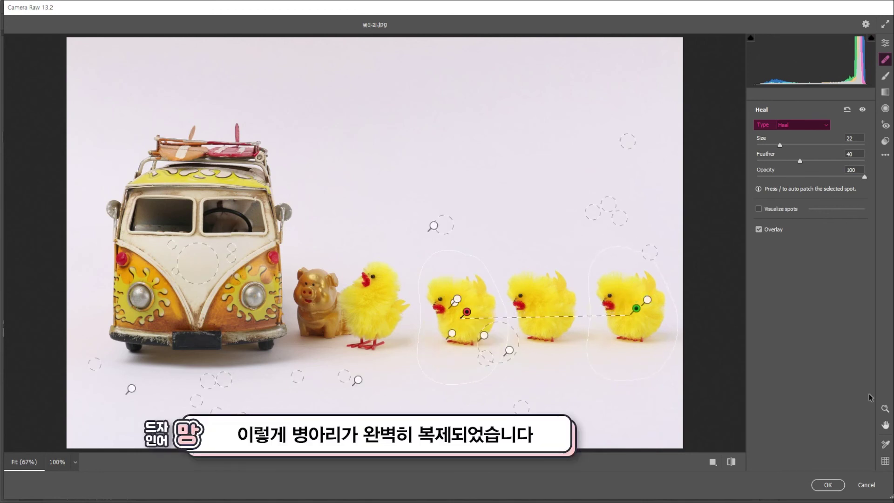